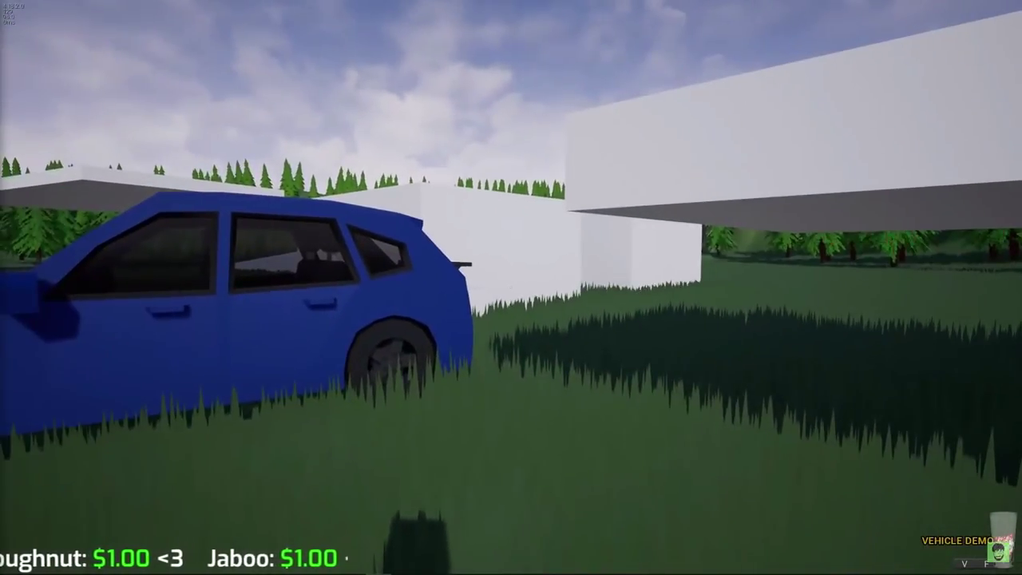
- Get into the blue car's driver seat and drive it right, off the road onto dirt
key("f")
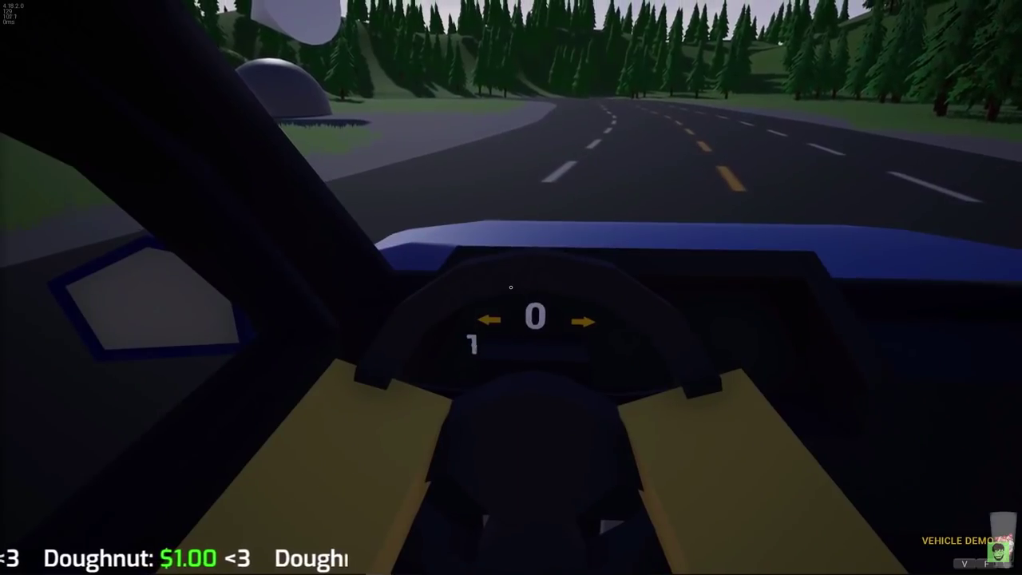
key("Escape")
key("w")
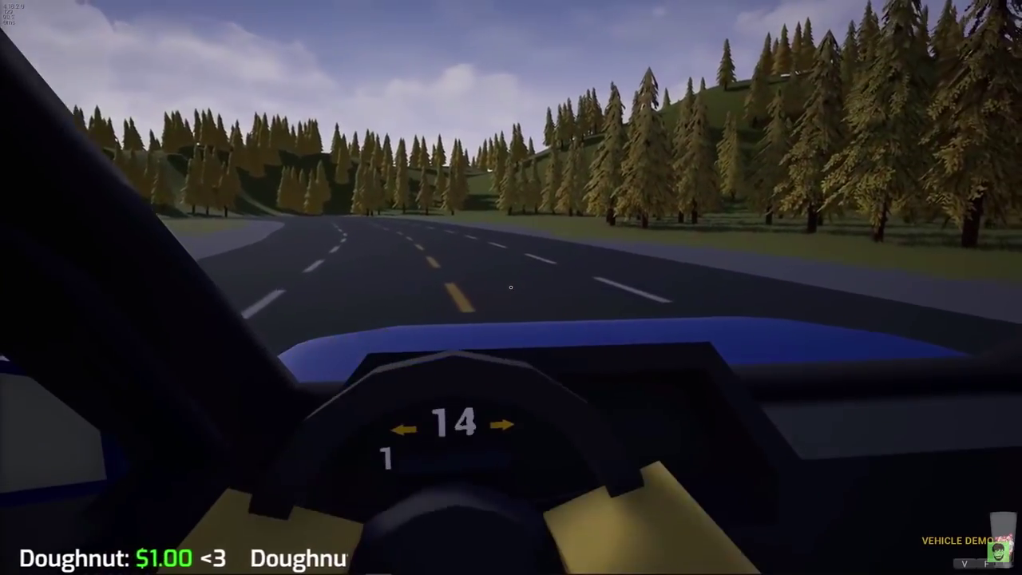
key("w")
key("d")
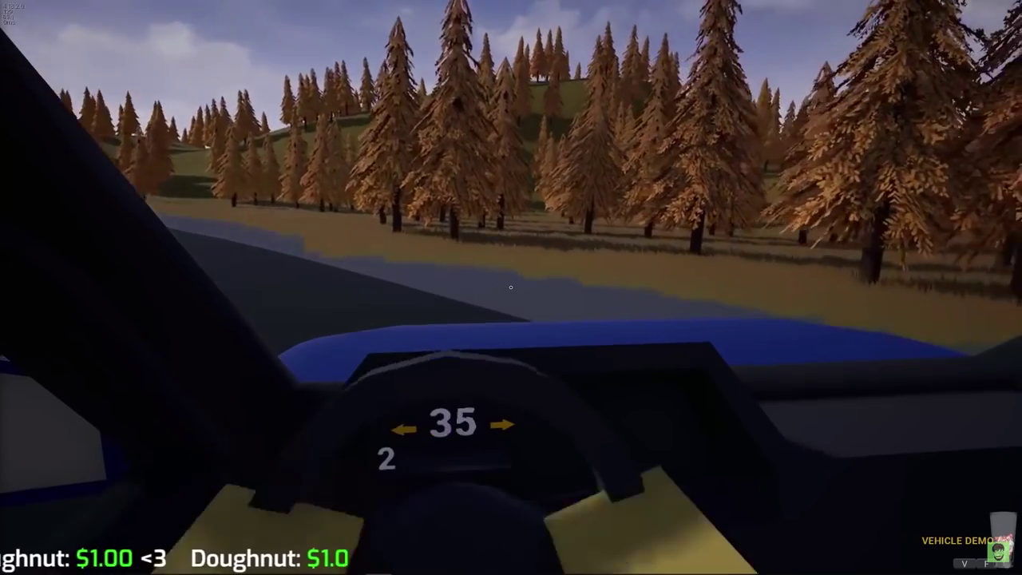
key("w")
key("a")
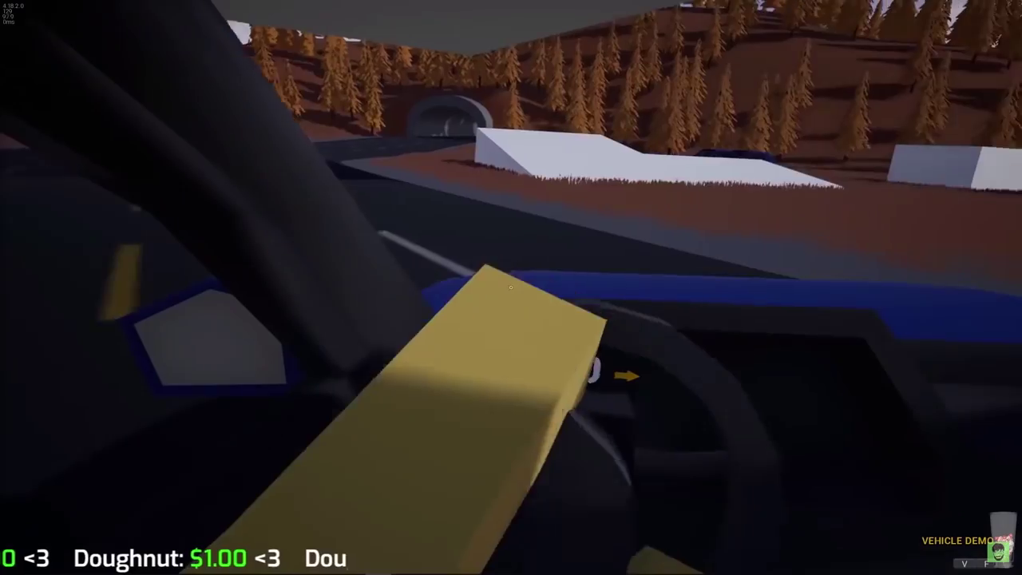
- Drive over the white ramp toward the tunnel, looking around, then accelerate down the road
key("w")
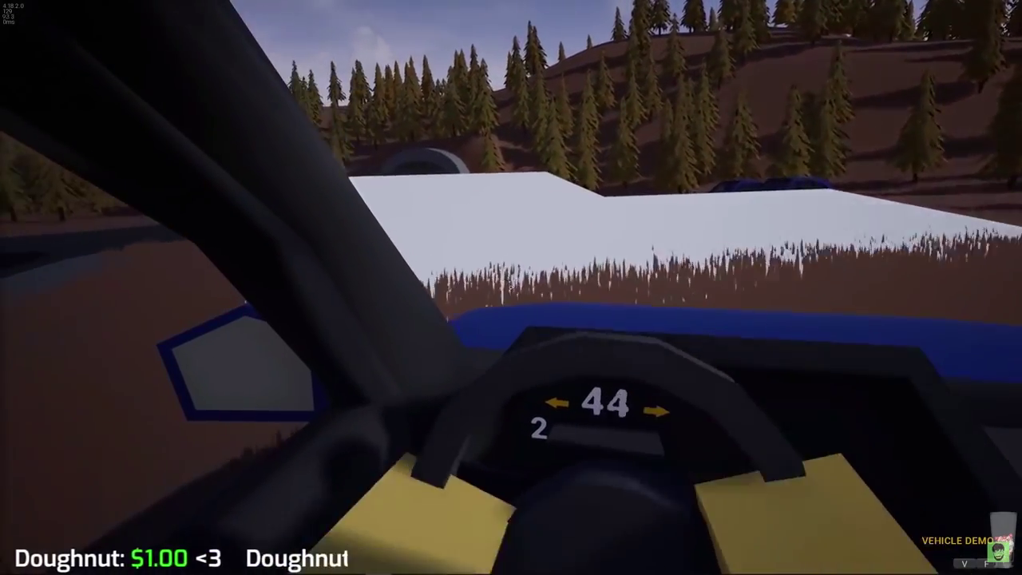
key("w")
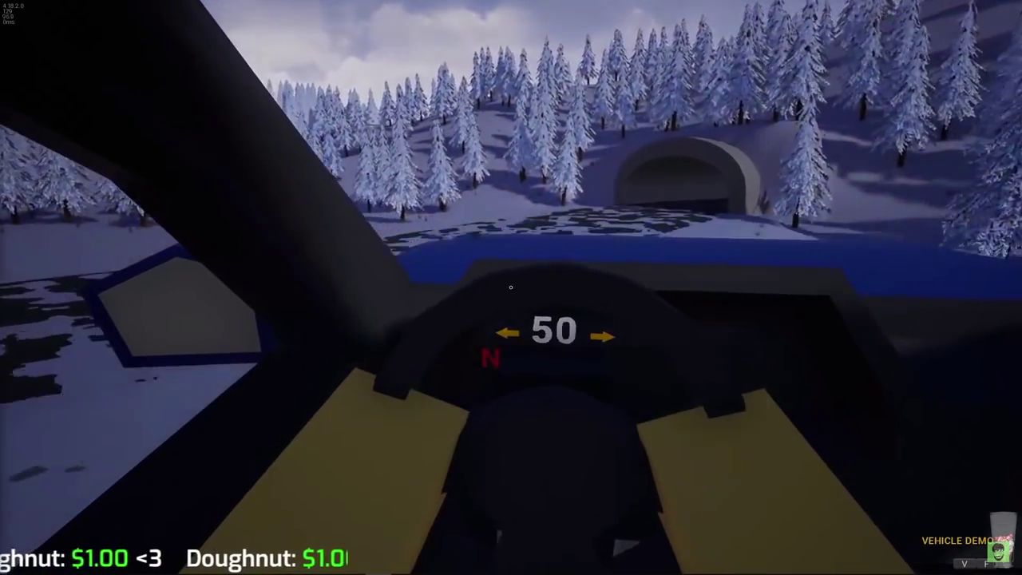
key("w")
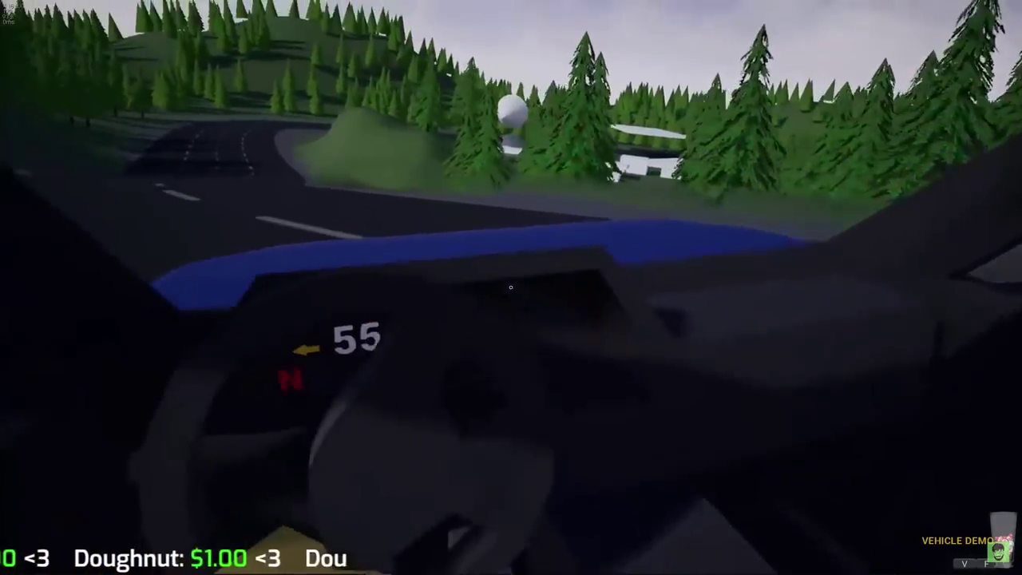
key("w")
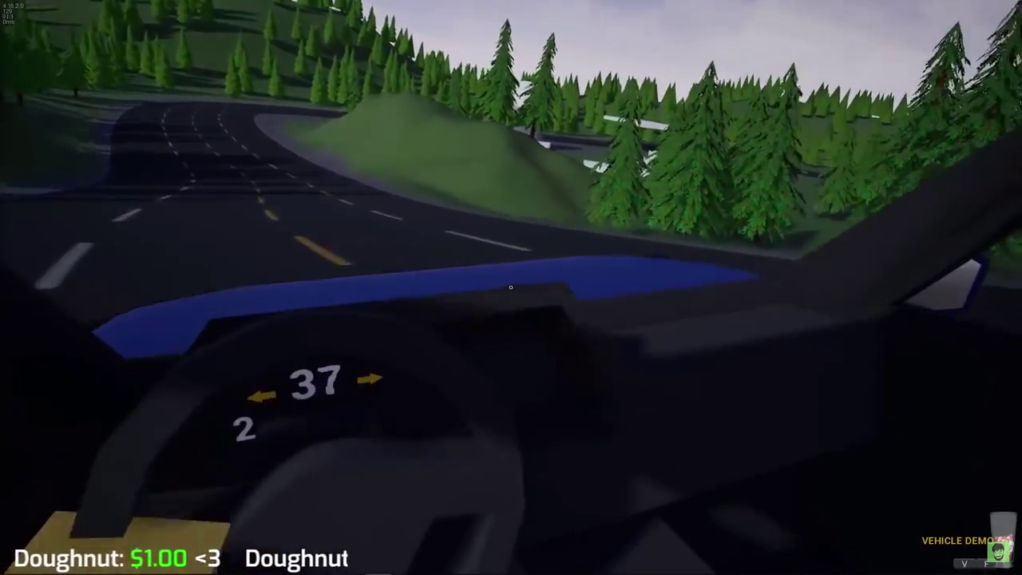
key("w")
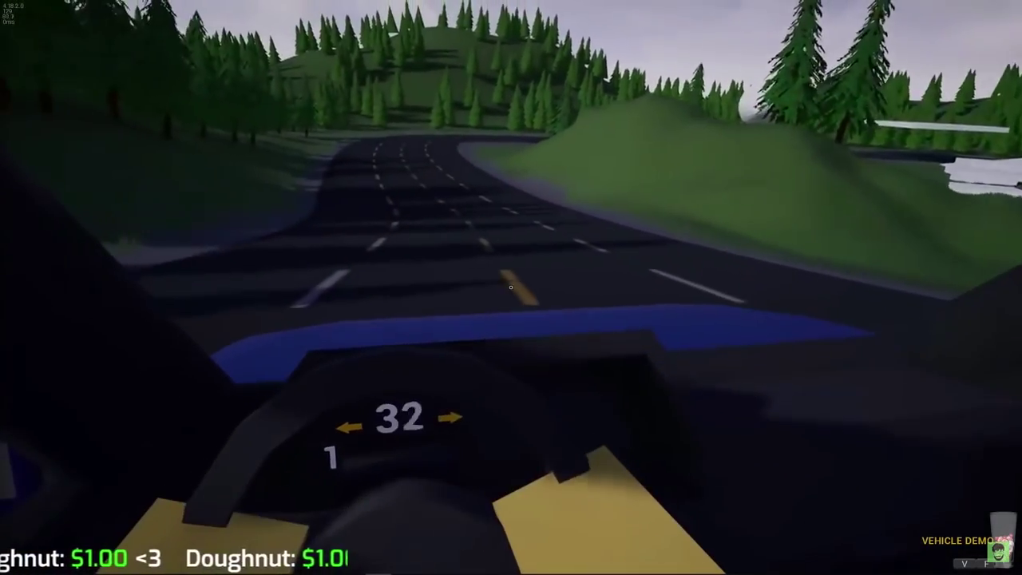
key("w")
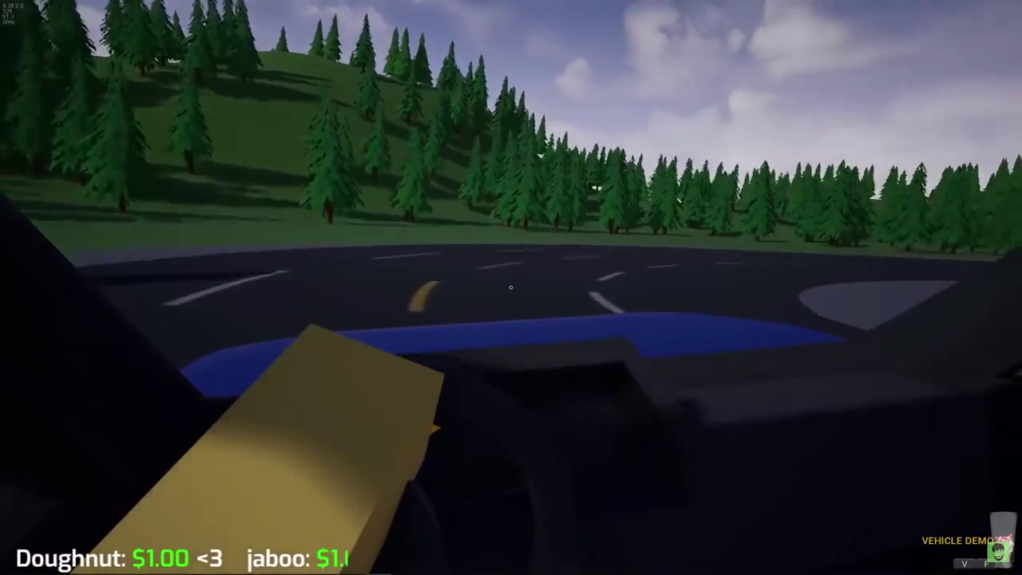
key("w")
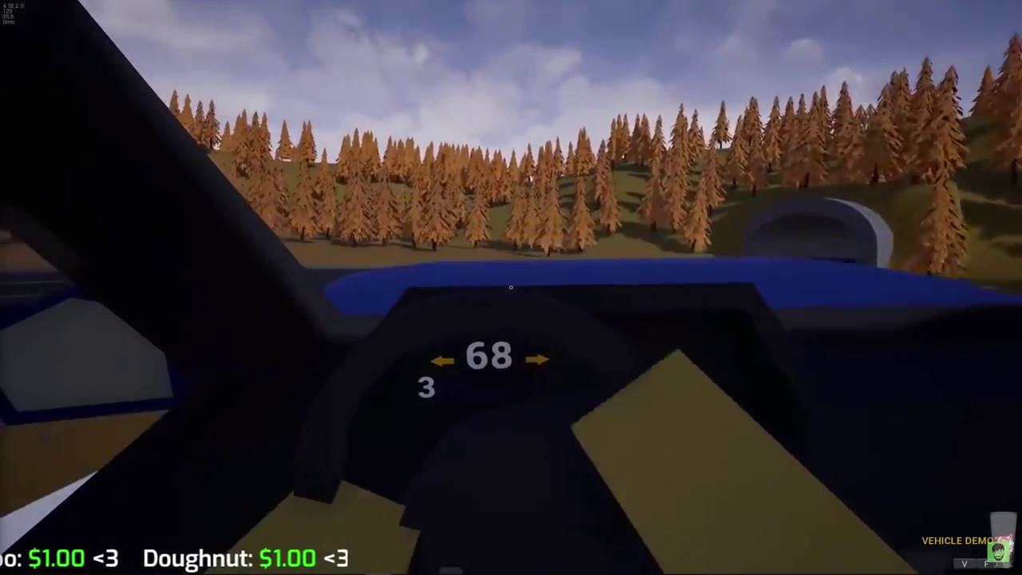
key("w")
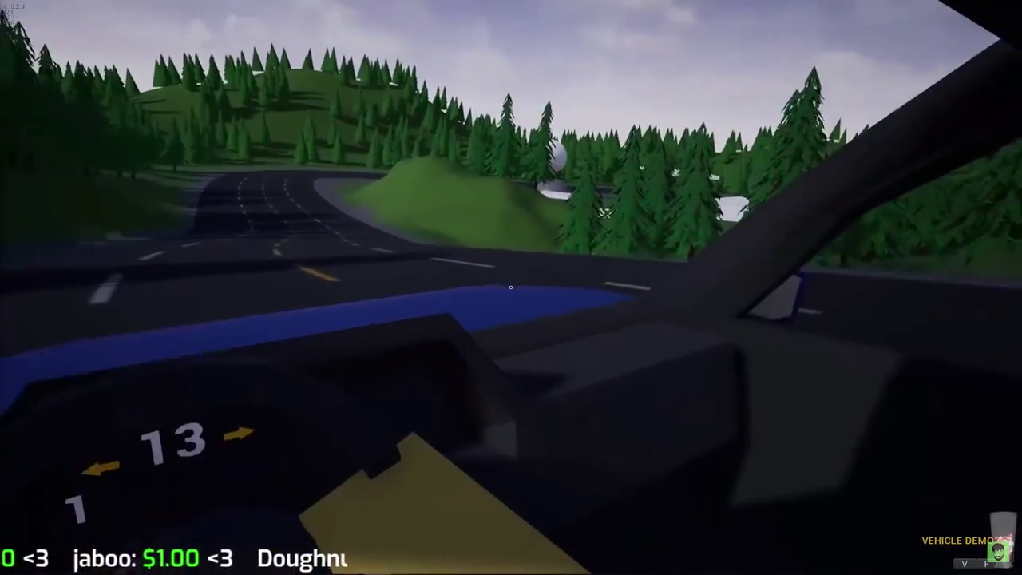
key("w")
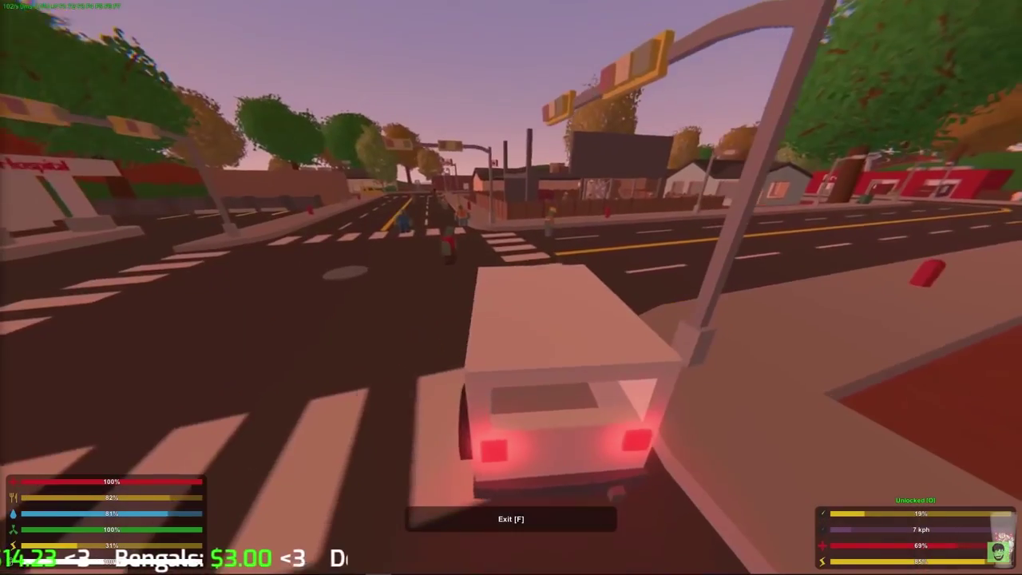
- Drive the white van through town, turning left twice and toggling the camera view
key("w")
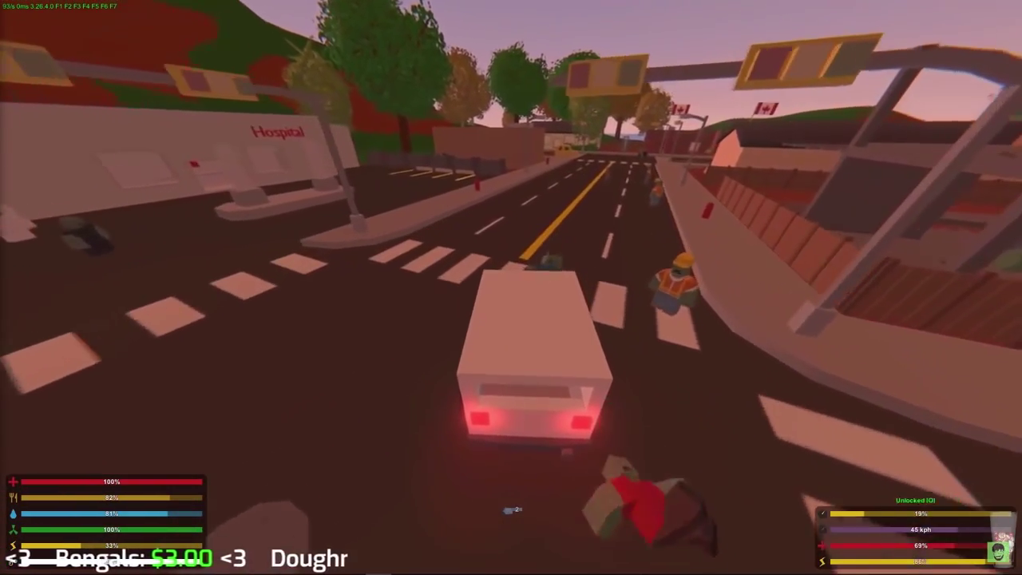
key("w")
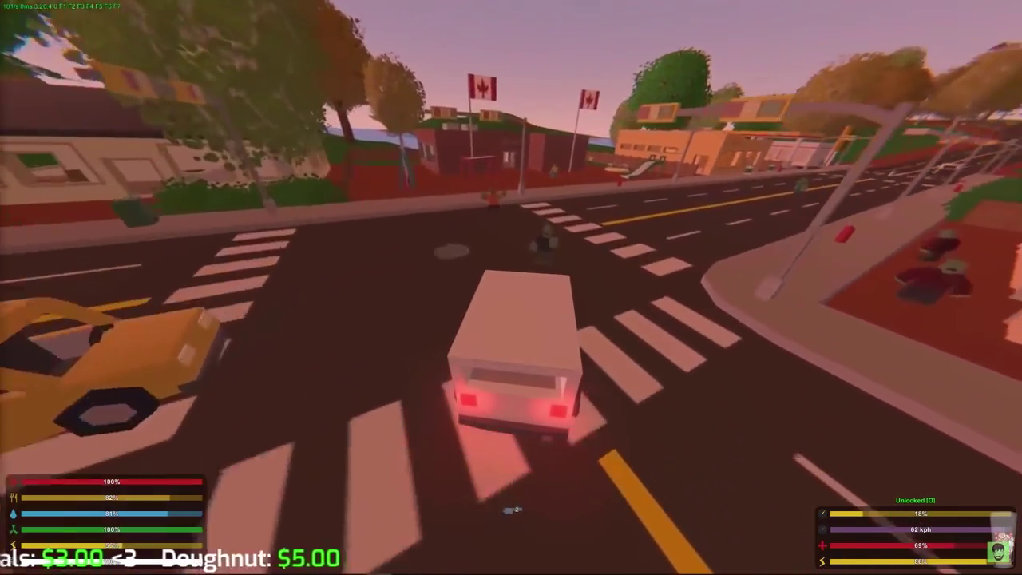
key("w")
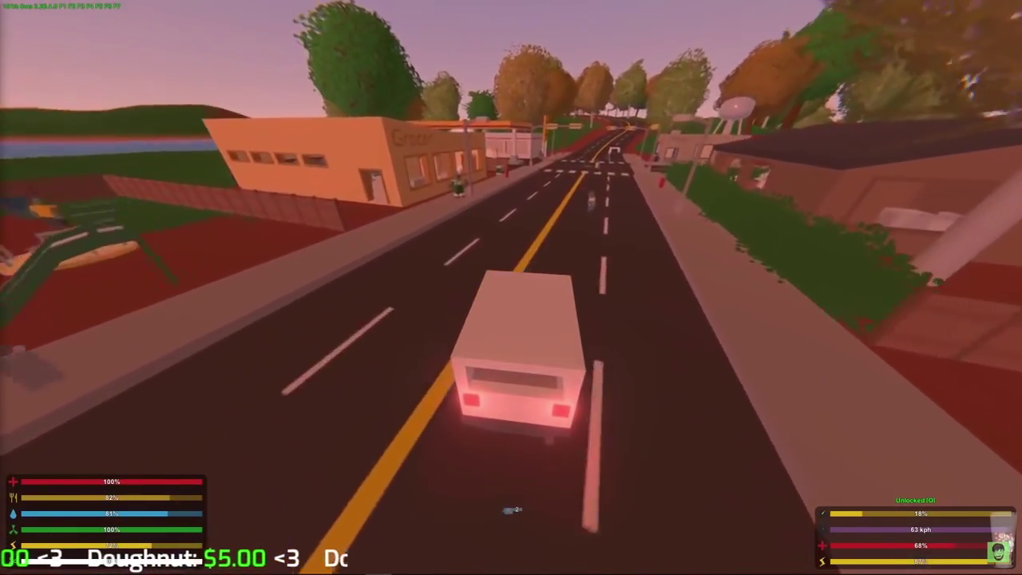
key("w")
key("a")
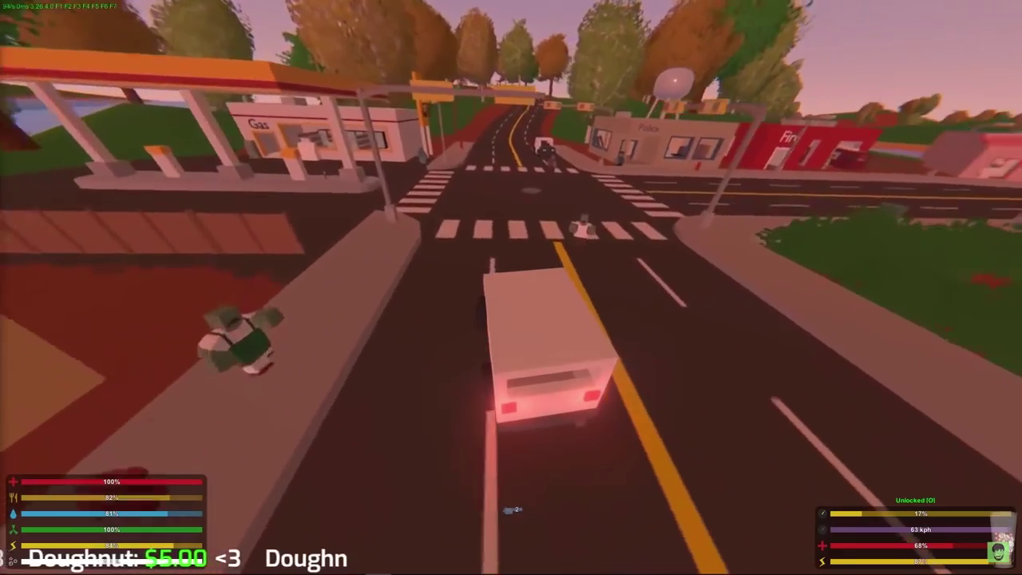
key("w")
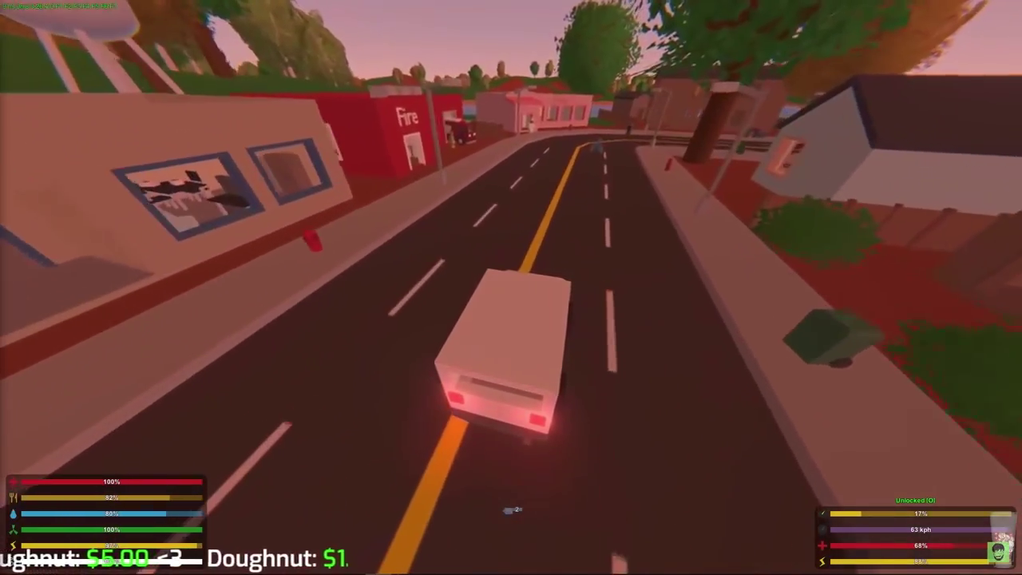
key("h")
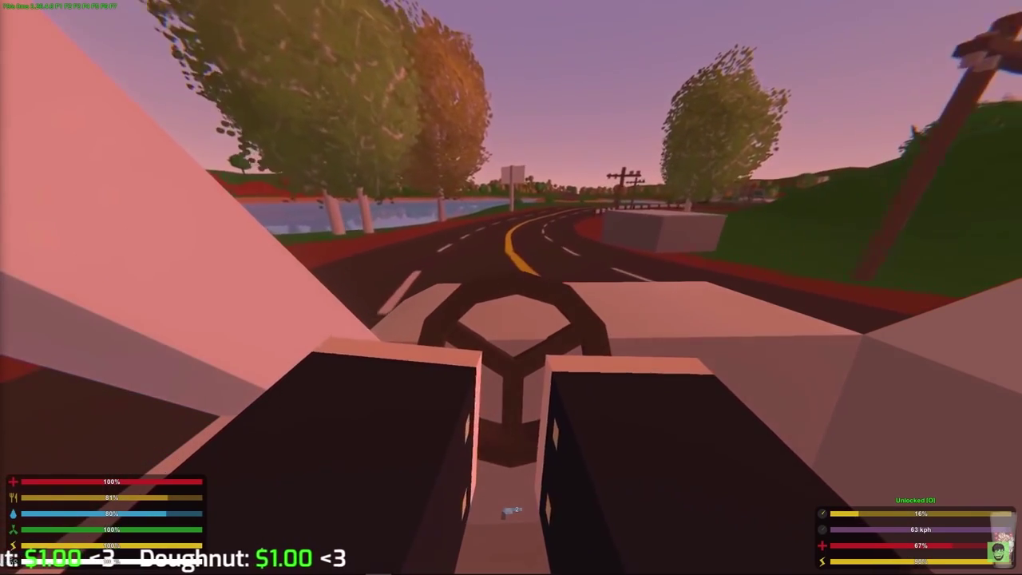
key("h")
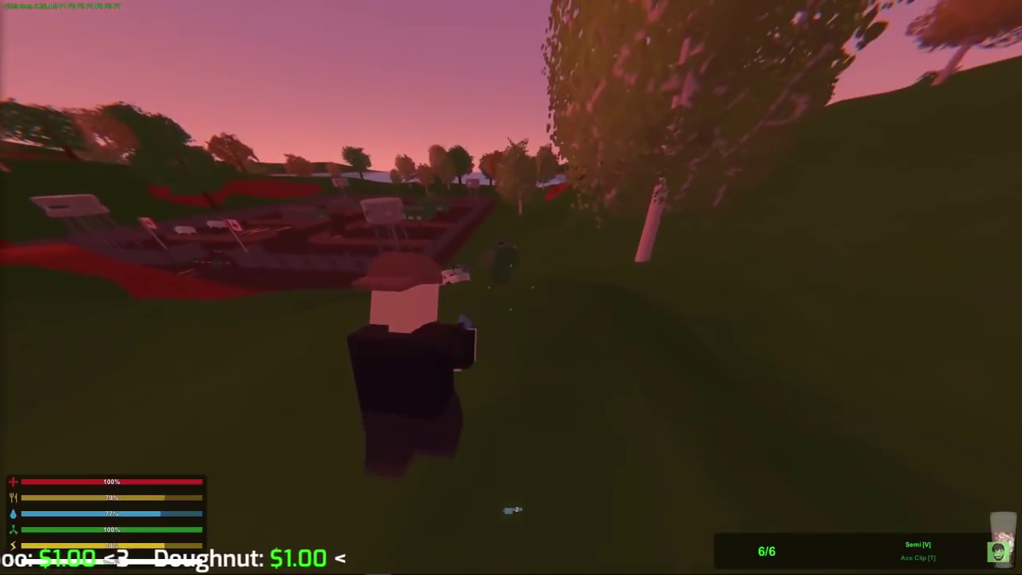
- Kill the character from the pause menu, then respawn from the death screen
key("Escape")
left_click(482, 350)
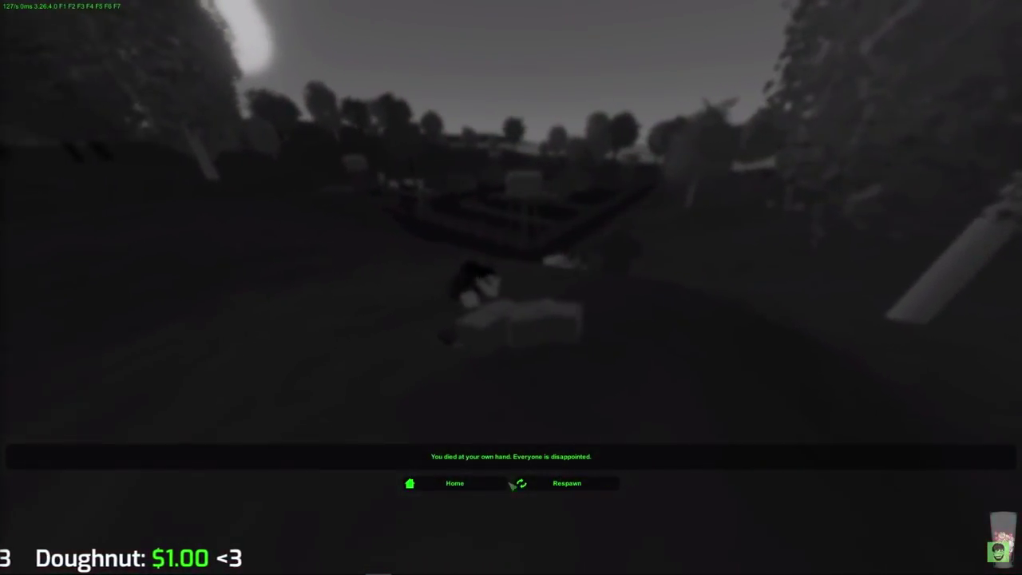
left_click(567, 483)
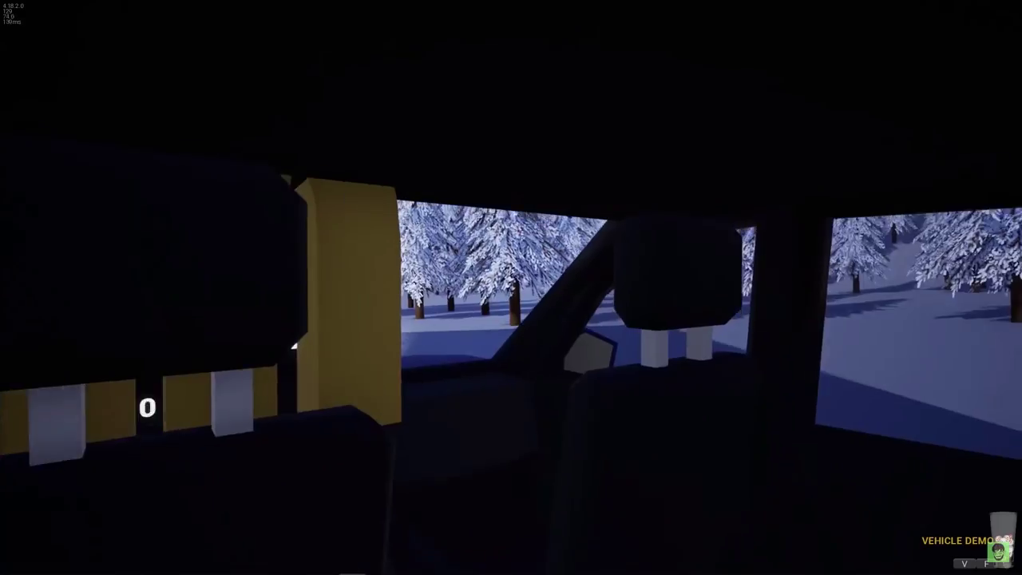
type("piny")
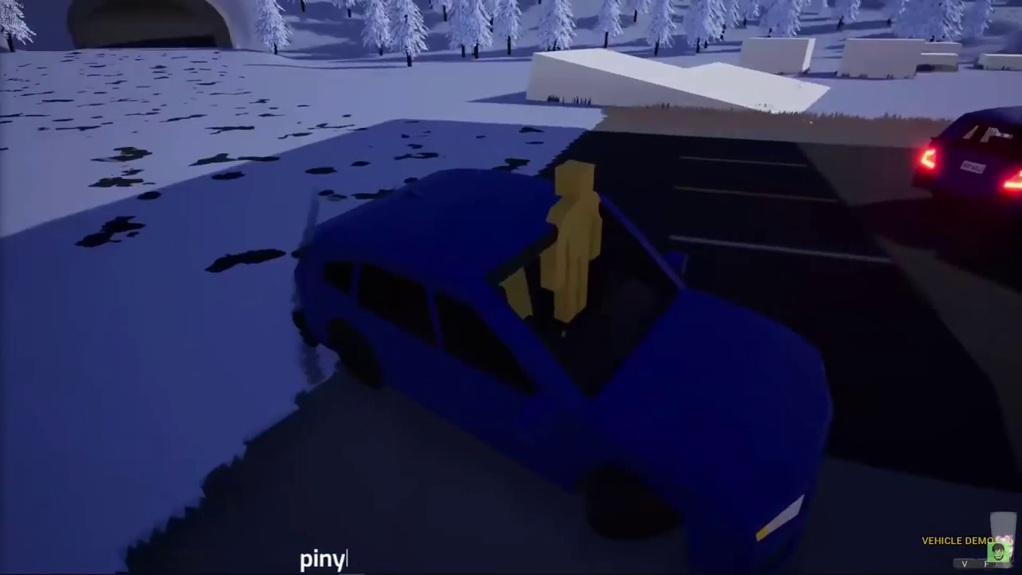
type("ball2:")
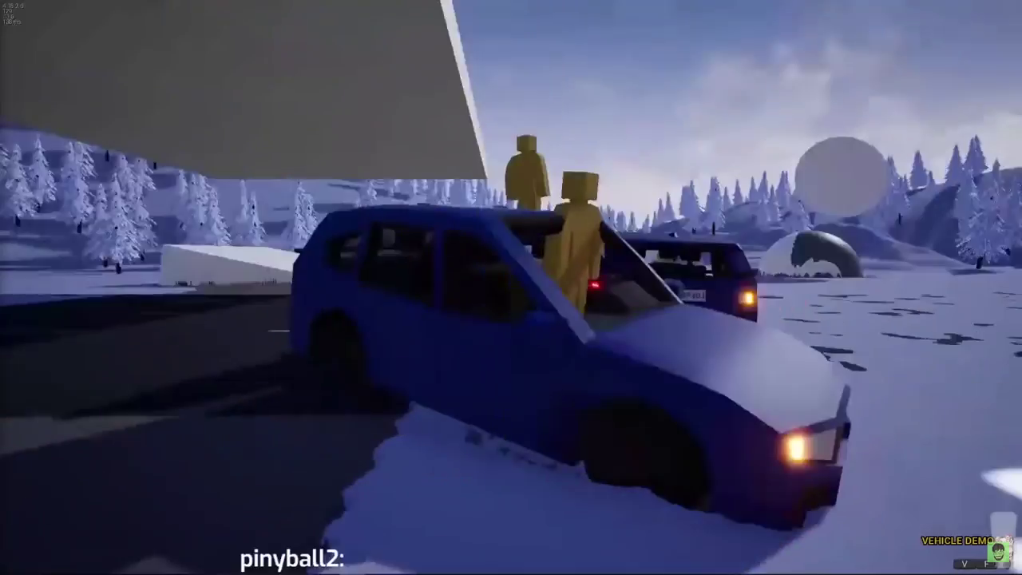
type(" $10.0")
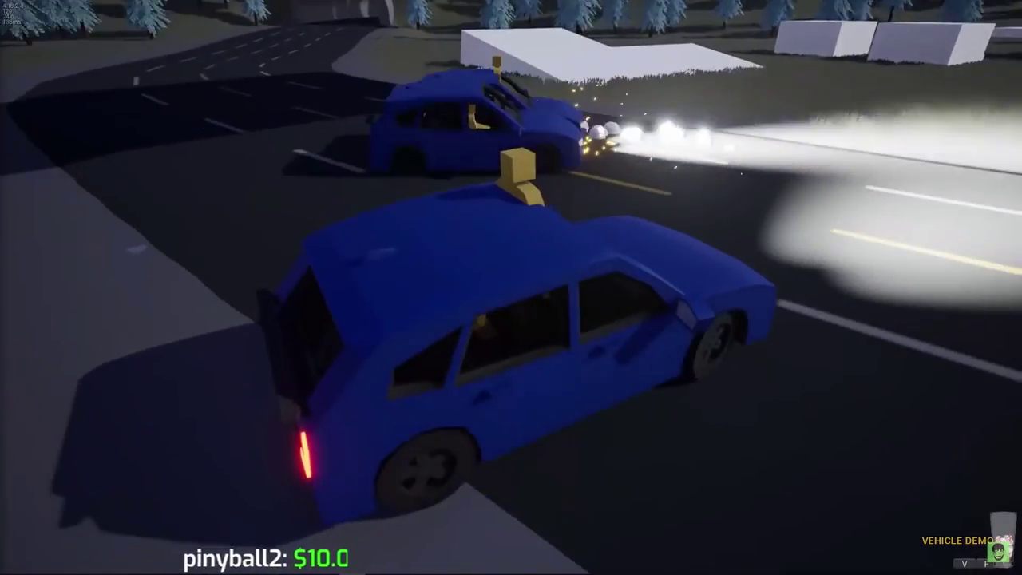
type("0 <3")
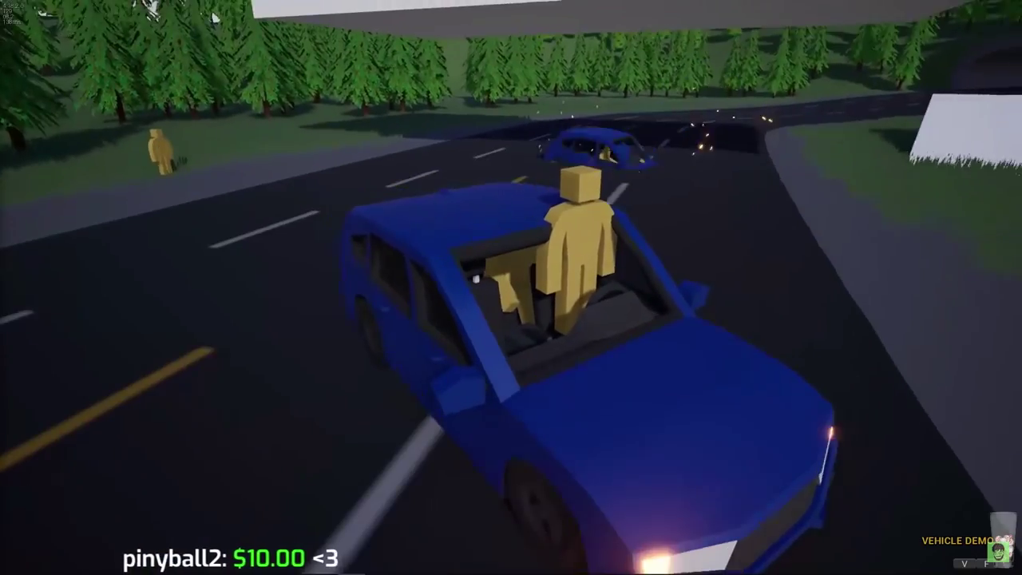
type("   OhT")
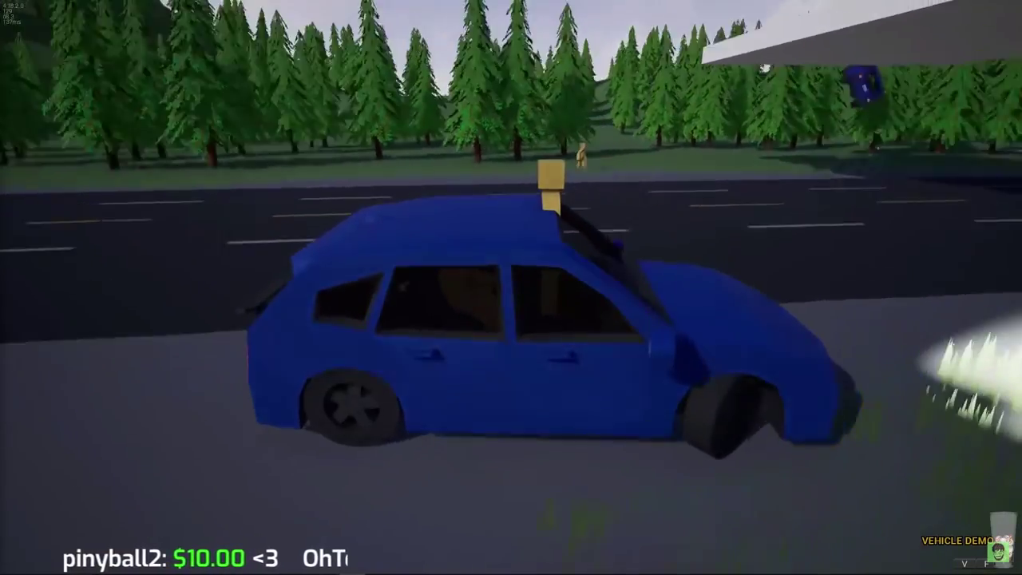
type(" $1")
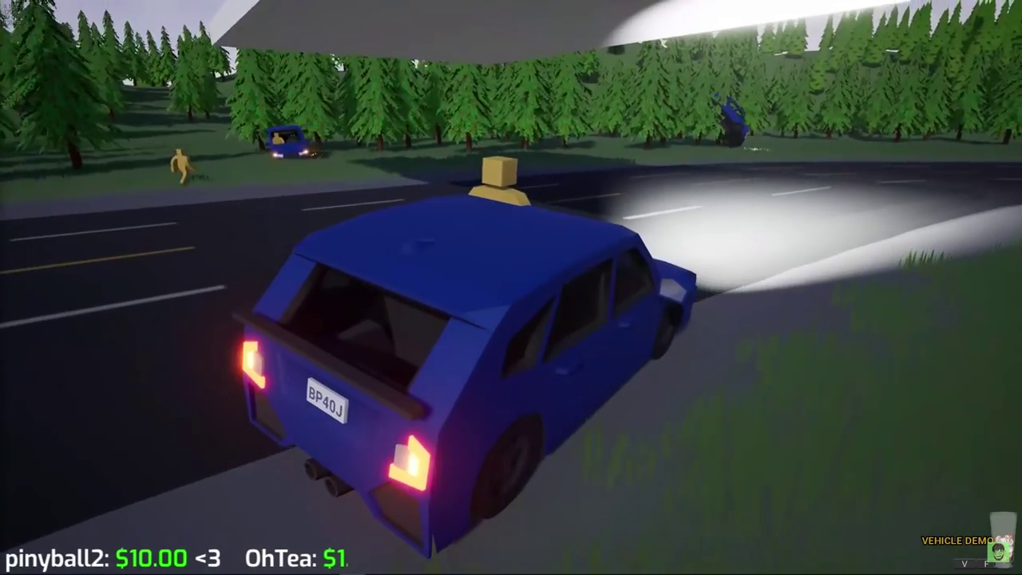
type(" <")
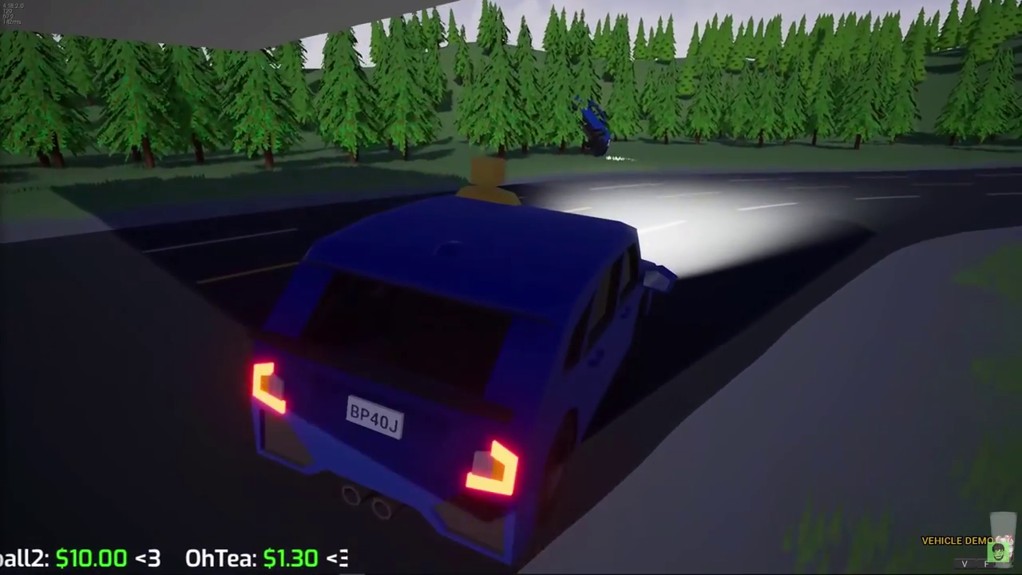
type("3 Jab")
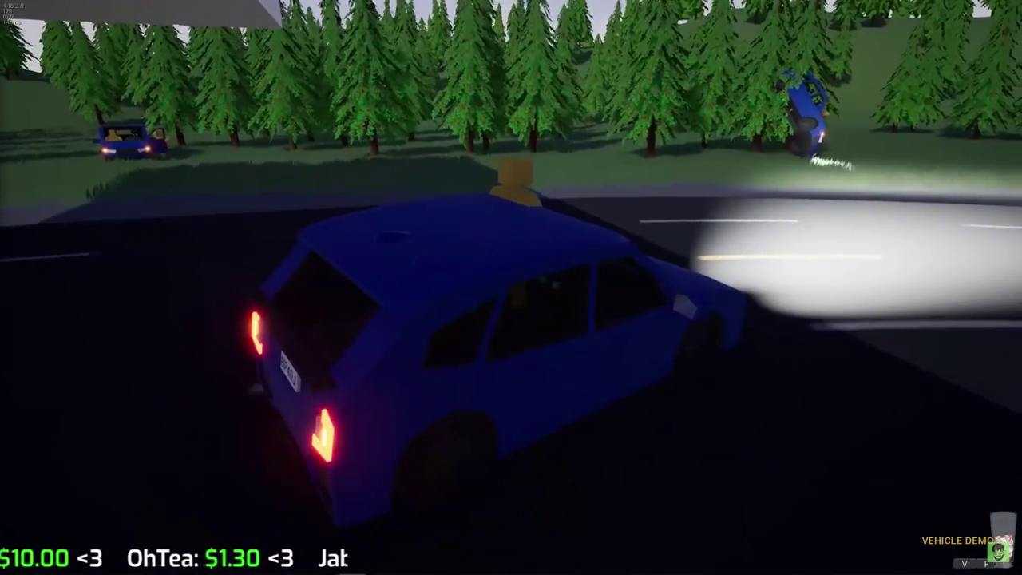
type("c")
- Press Backspace while driving the blue car around the forest demo map
key("BackSpace")
type("oo: $")
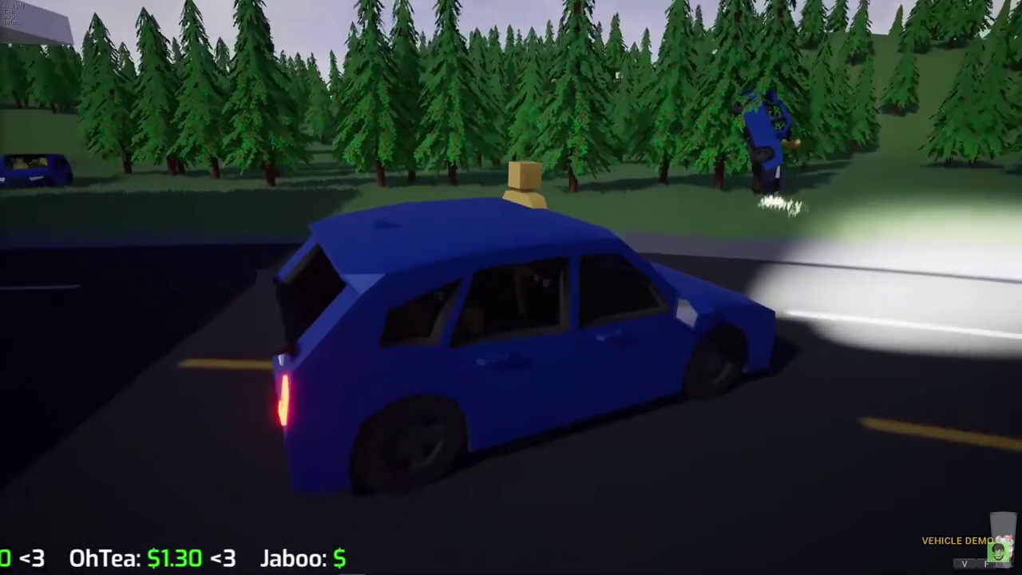
type("1.00 <3 En")
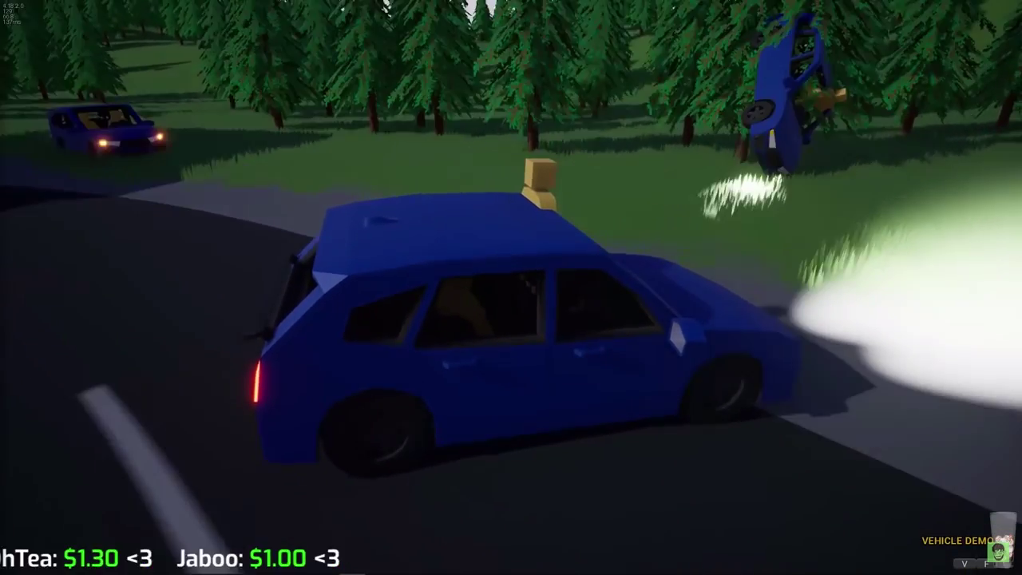
type("lit: $14.23")
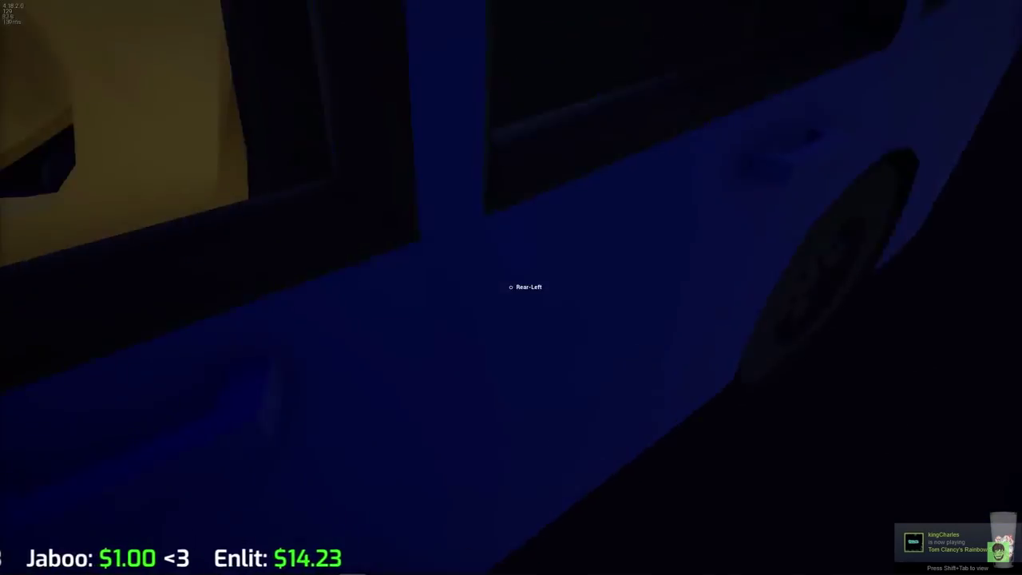
- Board the blue car's rear-left seat, ride along the road, then open the settings overlay
key("e")
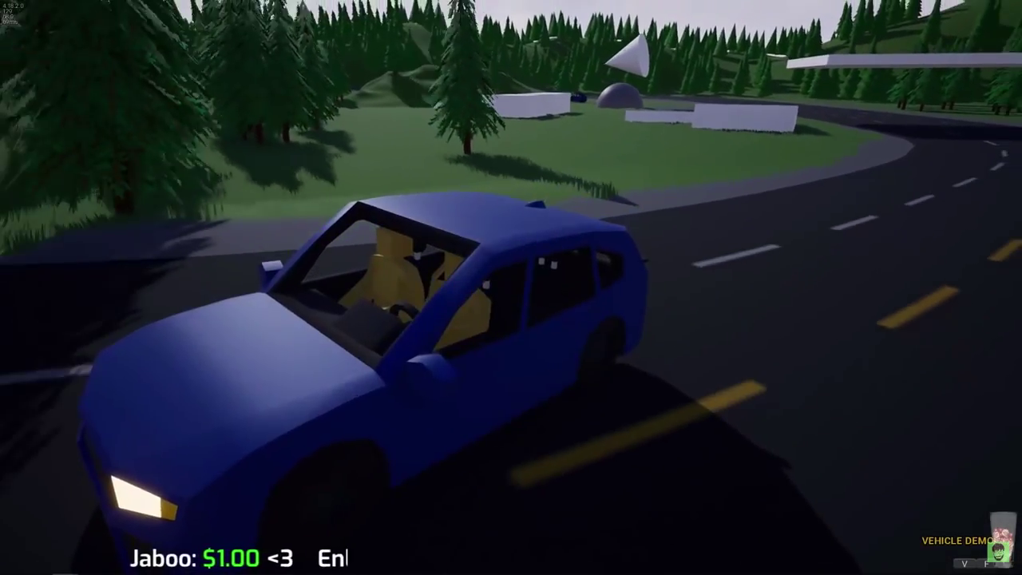
key("Escape")
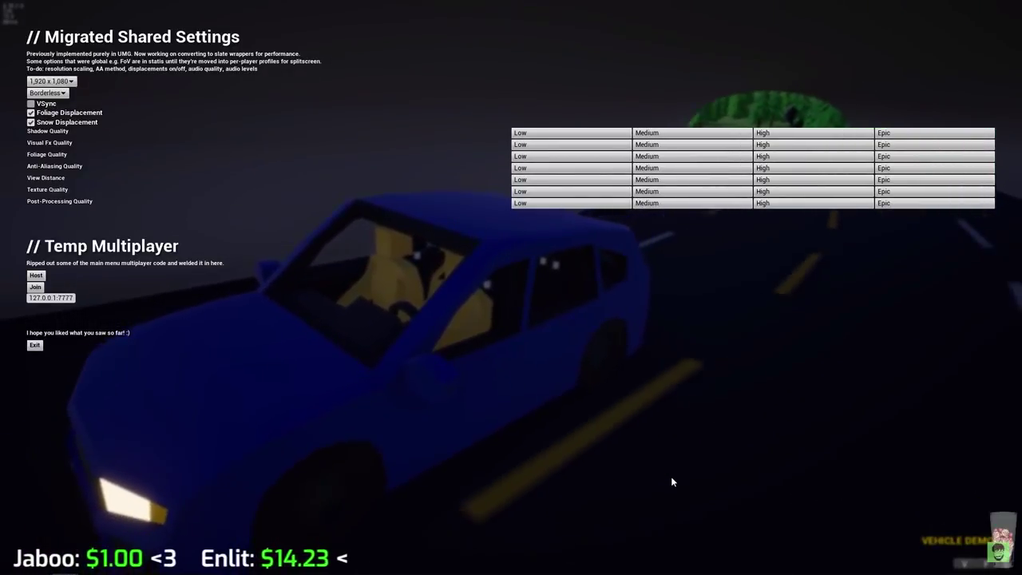
- Close the overlay, orbit the camera around the car, reopen the overlay, and briefly Alt+Tab away
key("Escape")
left_click_drag(511, 288, 718, 288)
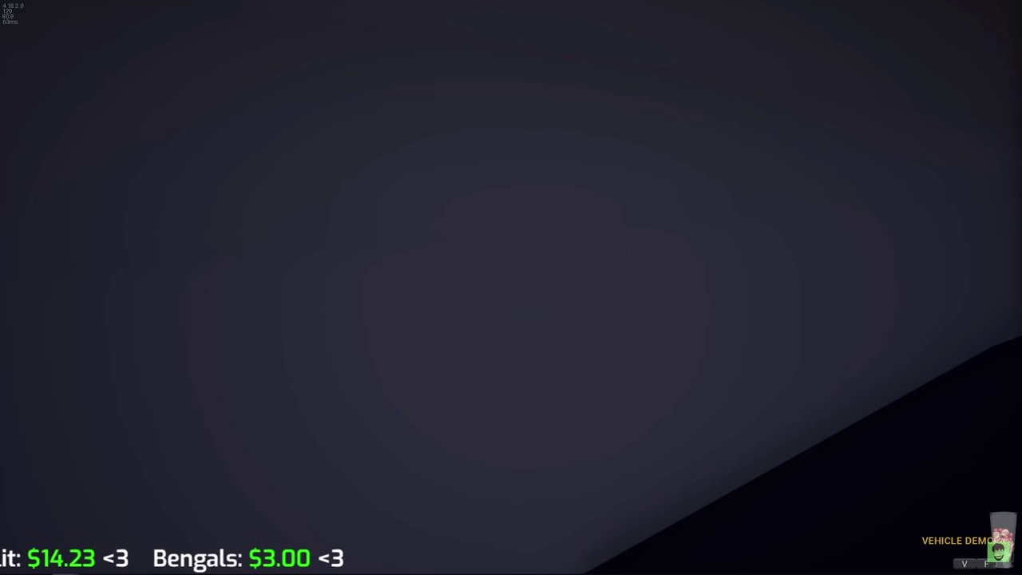
key("Escape")
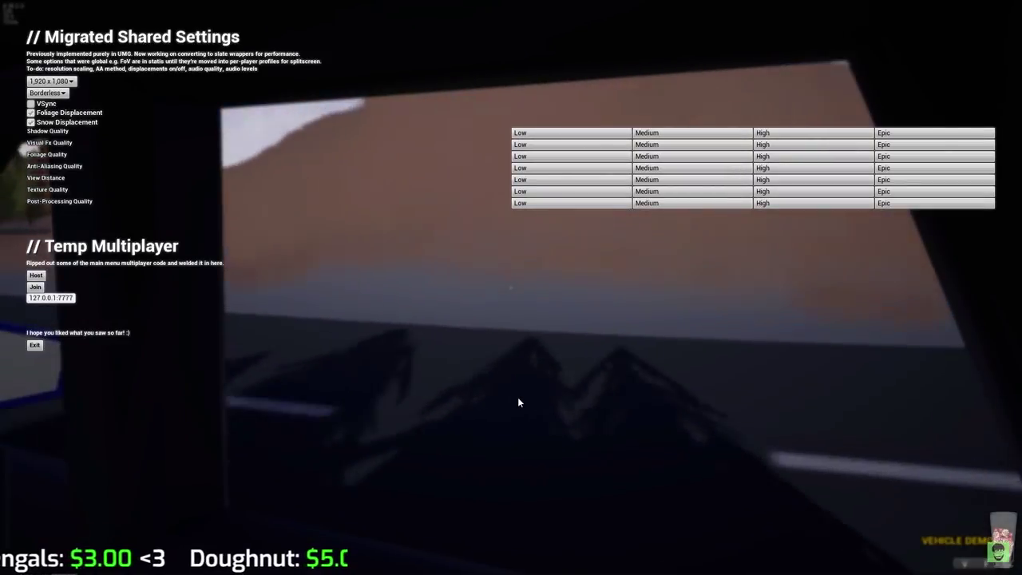
key("alt+Tab")
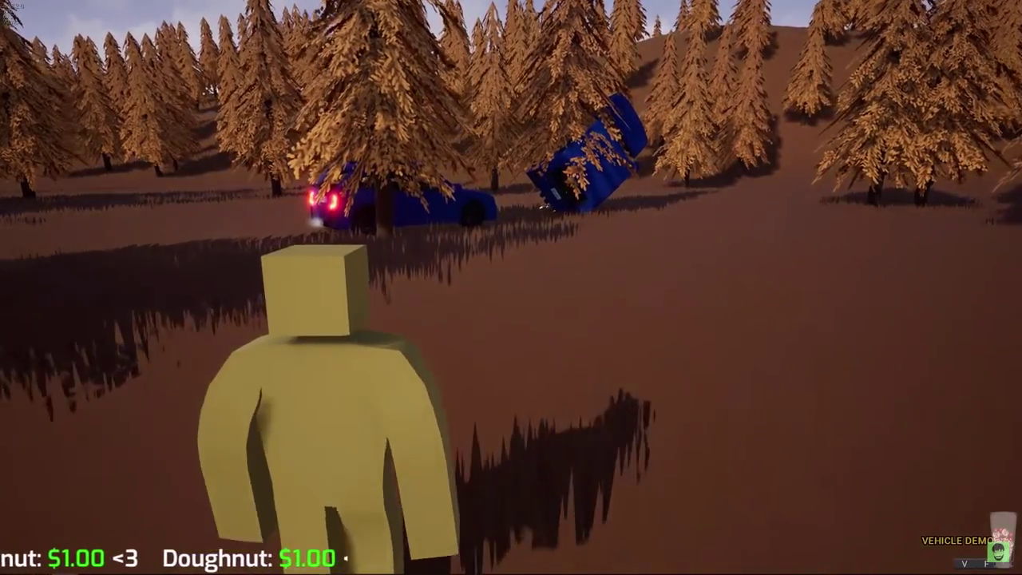
- Run on foot toward the two blue cars, one tipped on end among the trees
key("w")
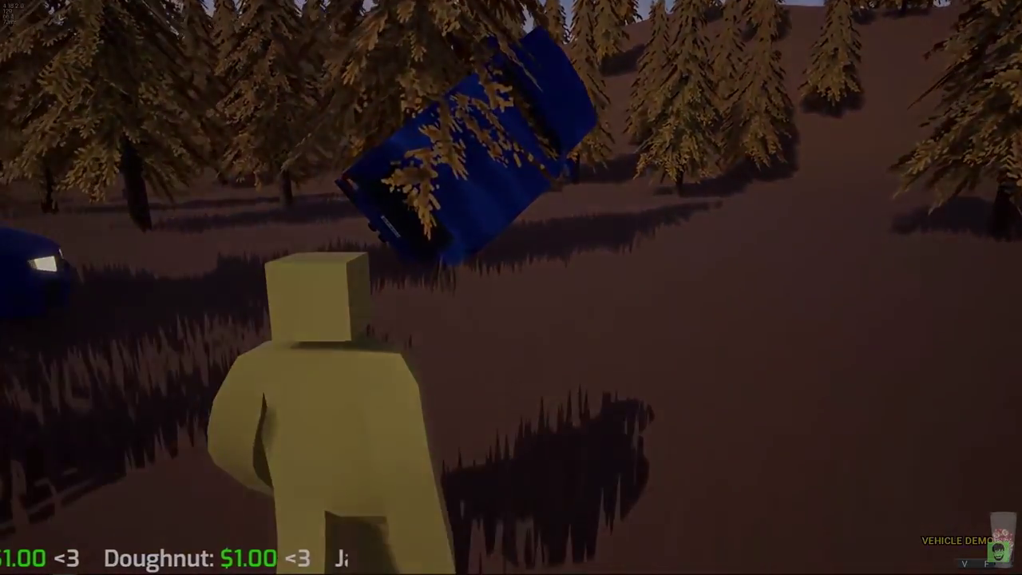